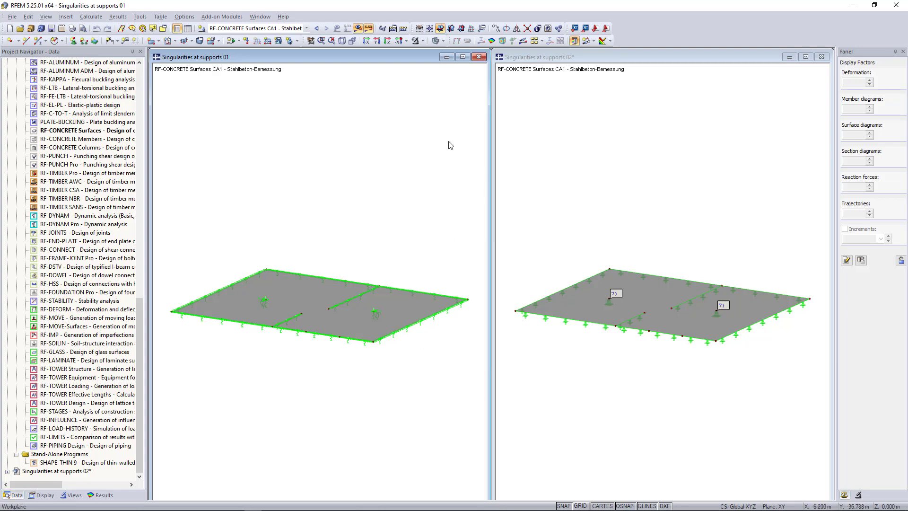
Step: Display the required top reinforcement results on both slab models and examine the peaks around the nodal supports
click(493, 40)
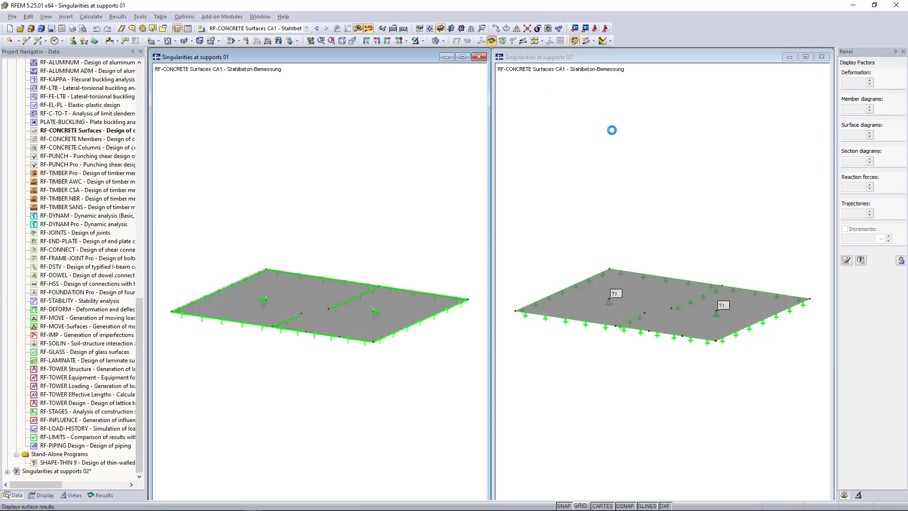
click(697, 175)
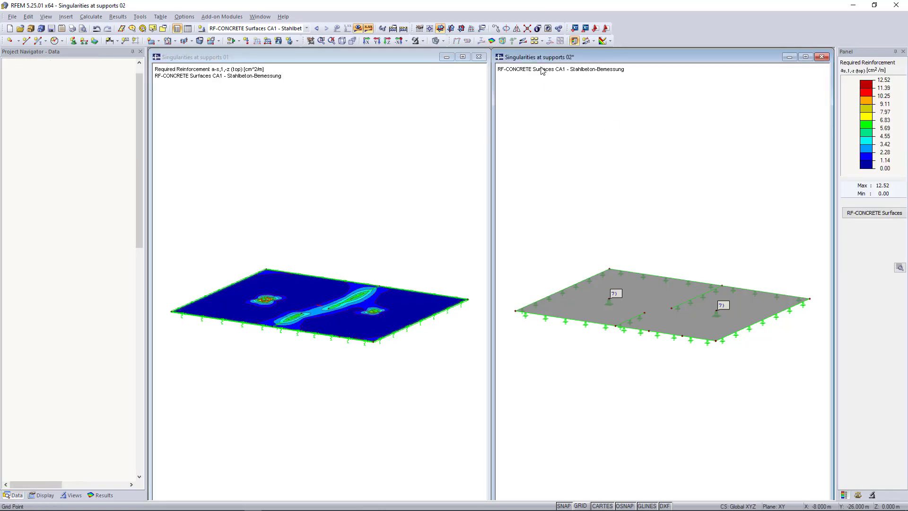
click(492, 40)
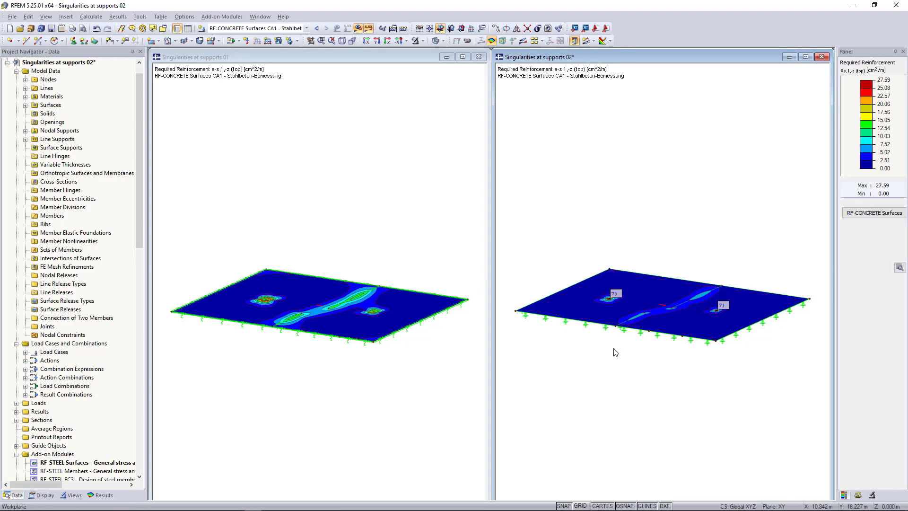
scroll(617, 295, up, 5)
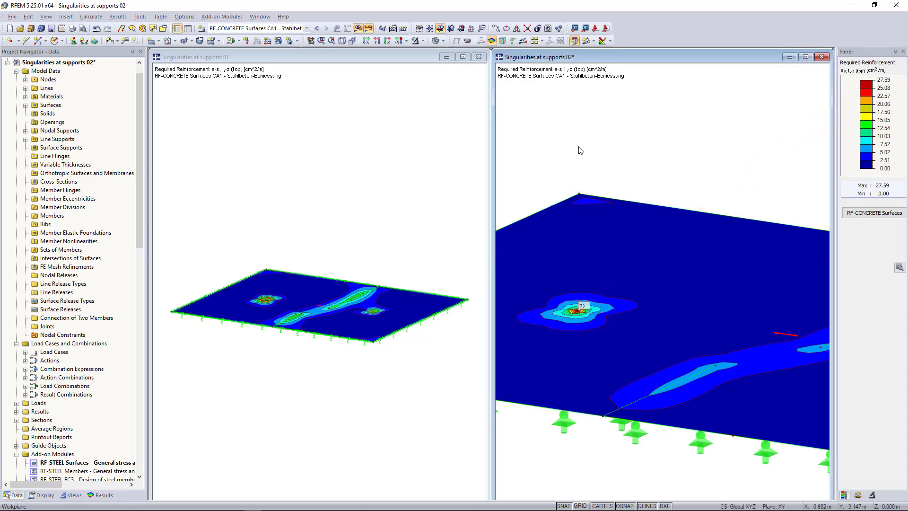
click(348, 226)
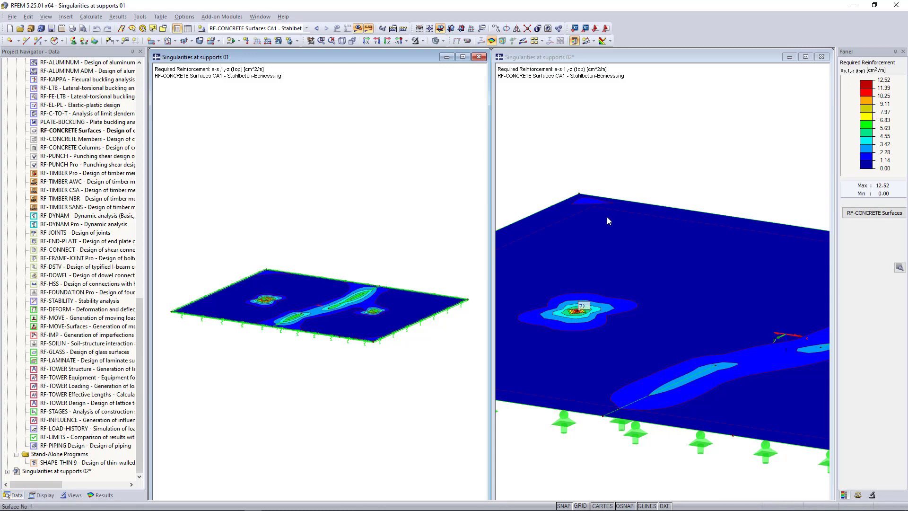
click(580, 326)
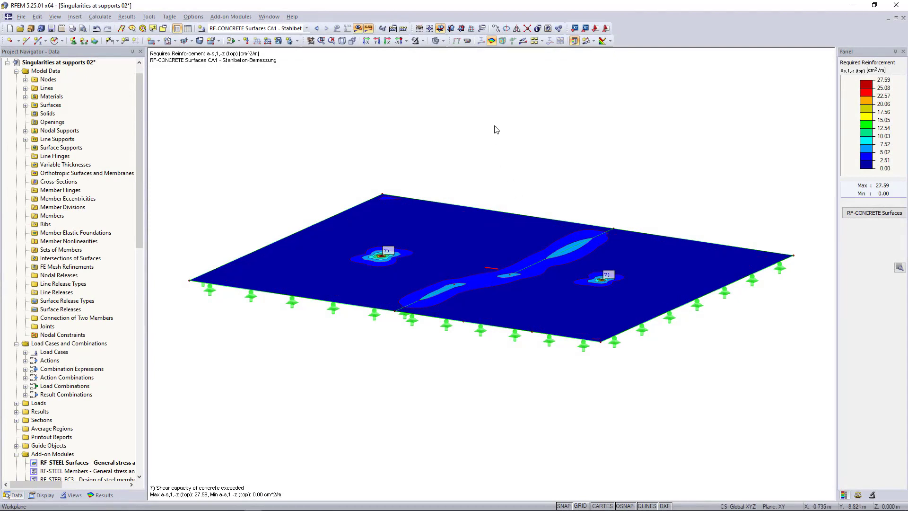
Step: Hide the surface results and start a new support type for node 29 with elastic support via a column in Z
click(492, 41)
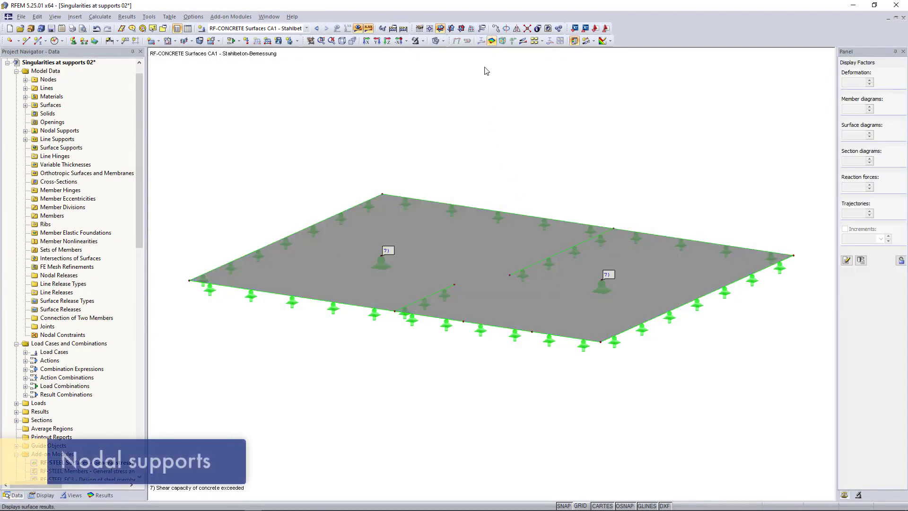
double_click(378, 268)
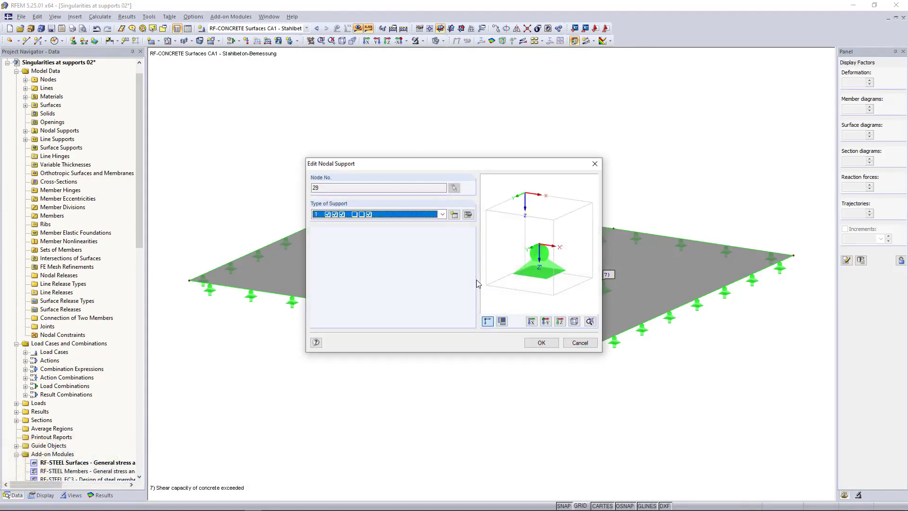
click(455, 215)
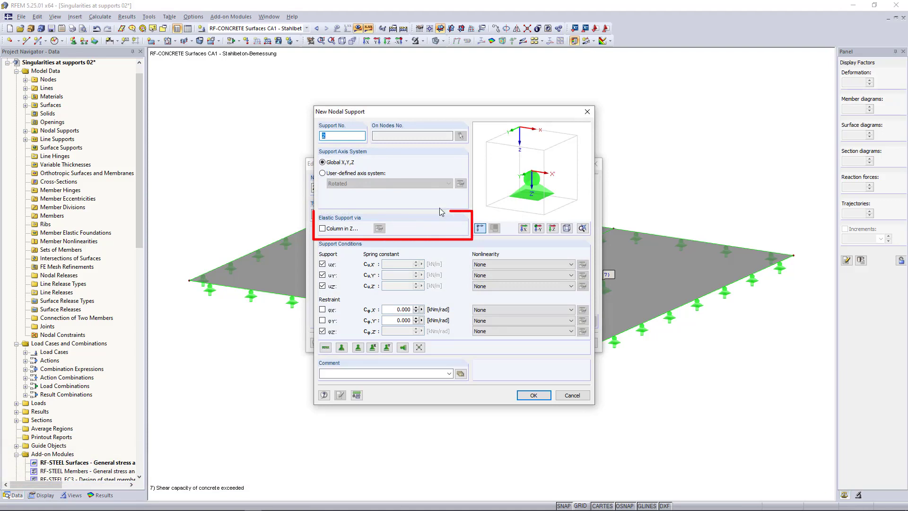
click(323, 228)
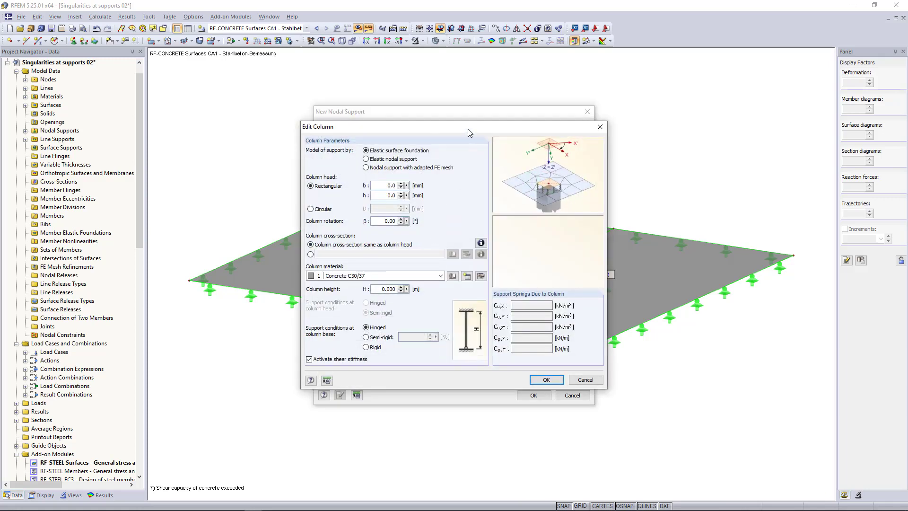
drag(468, 131, 487, 126)
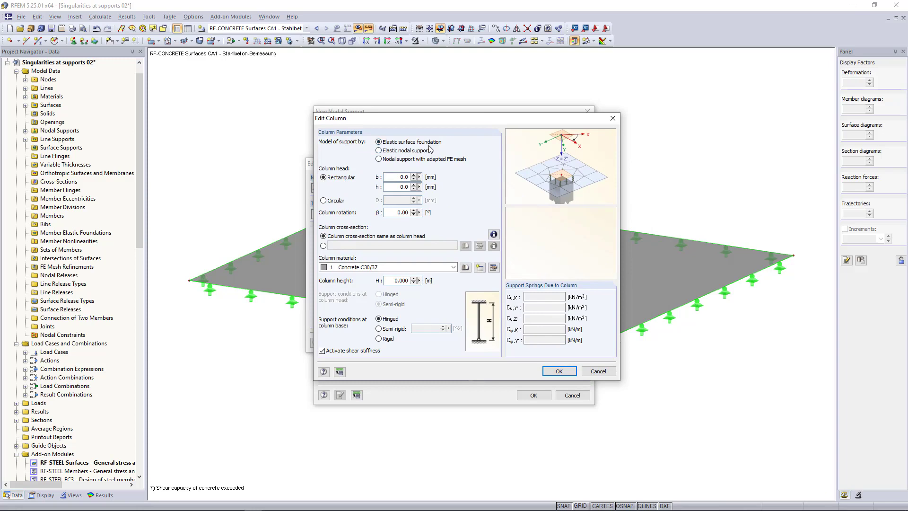
Step: Compare the column's model options: elastic nodal support, nodal support with adapted FE mesh, and elastic surface foundation
click(379, 151)
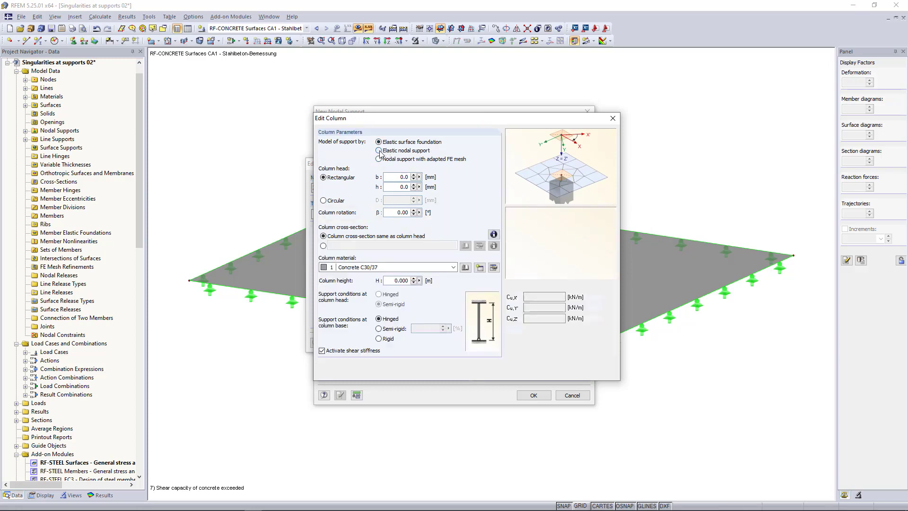
click(378, 159)
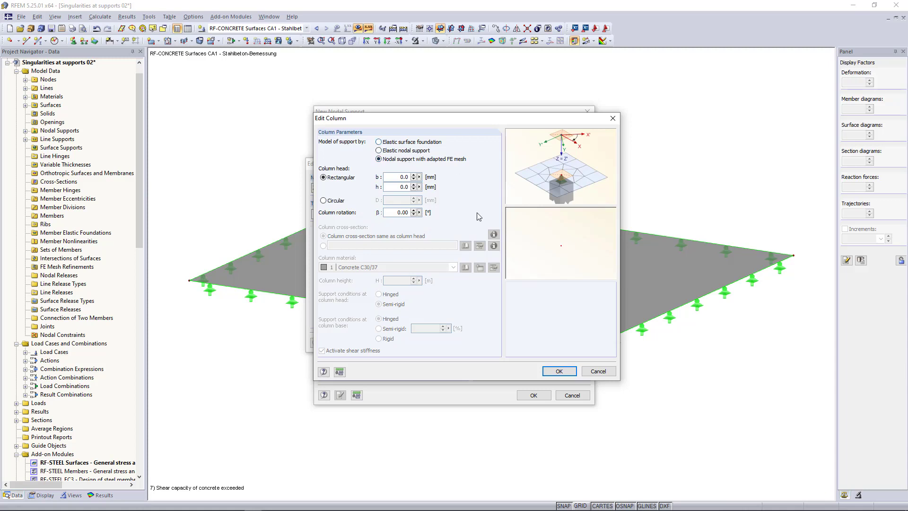
click(378, 143)
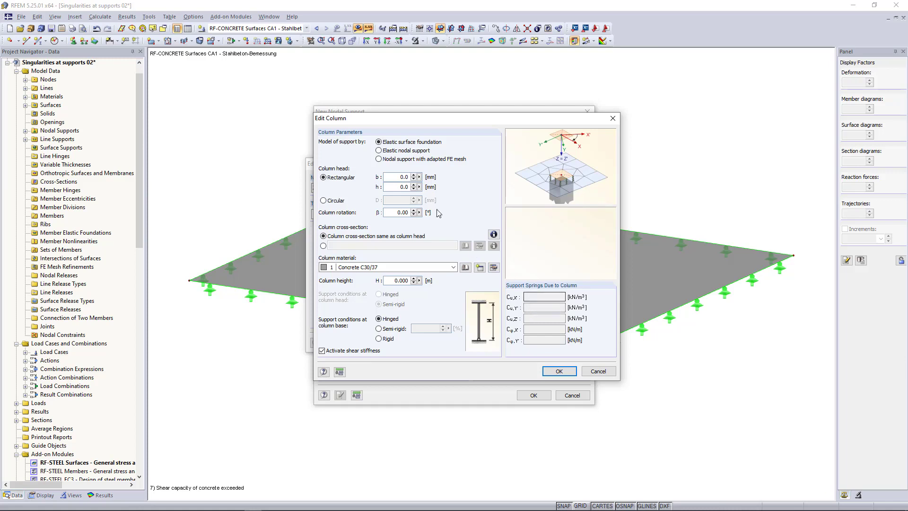
click(379, 151)
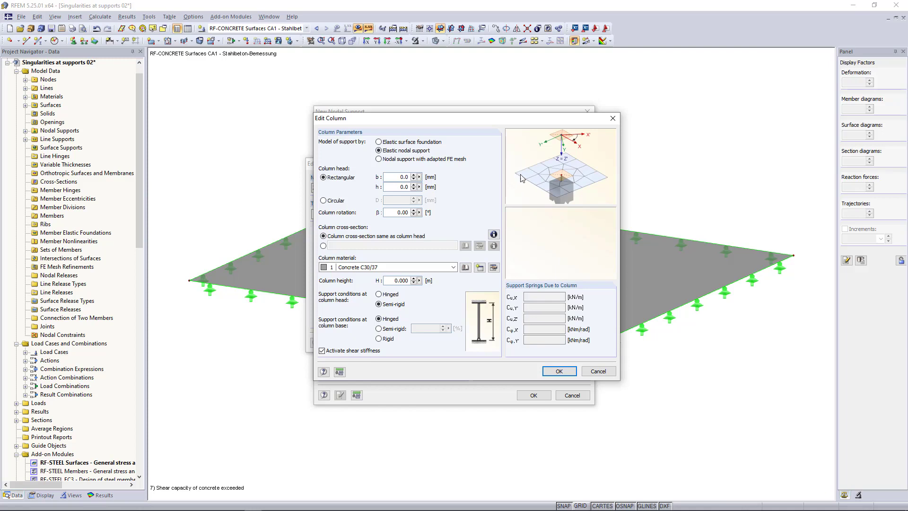
Step: Model the column as an elastic surface foundation with a 300 x 300 mm rectangular head and Concrete C30/37 material
click(378, 142)
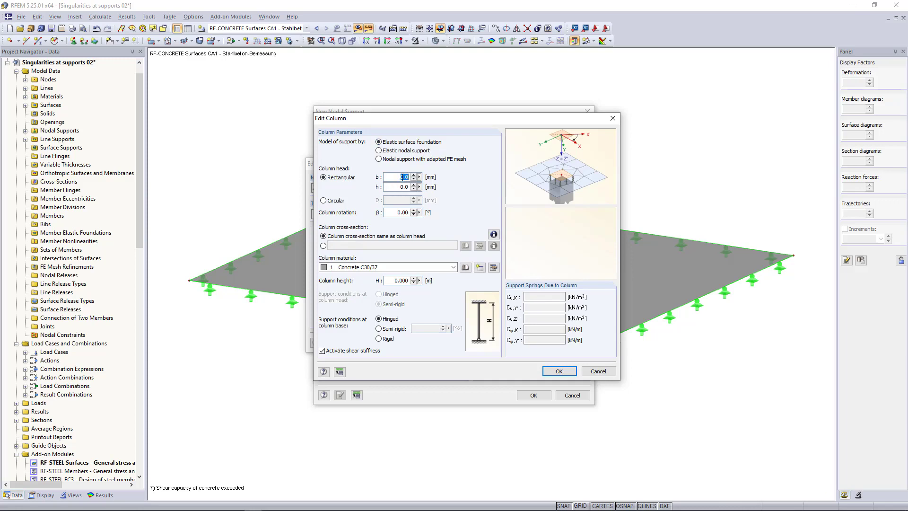
key(Tab)
text(300)
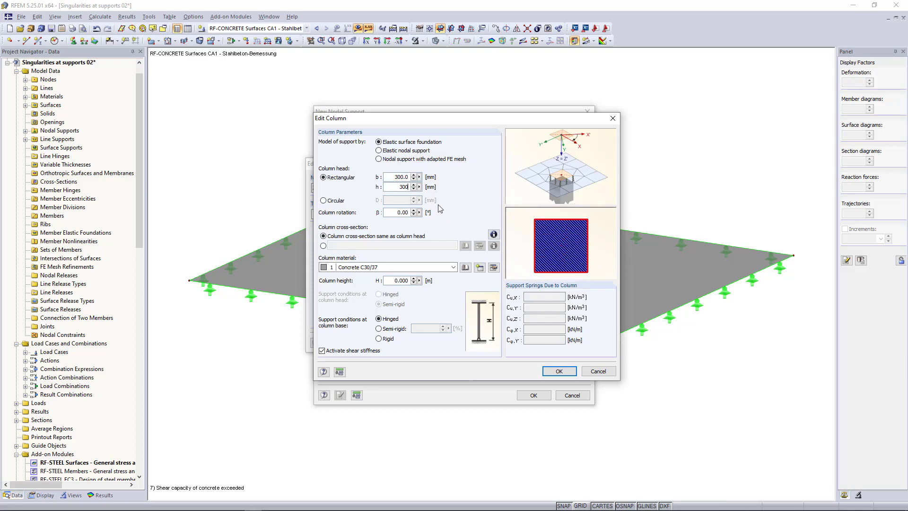
click(377, 268)
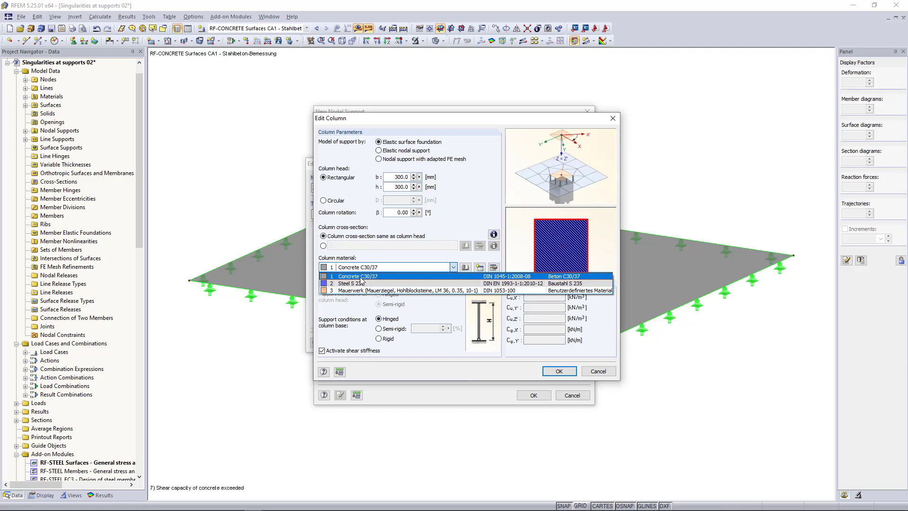
click(369, 276)
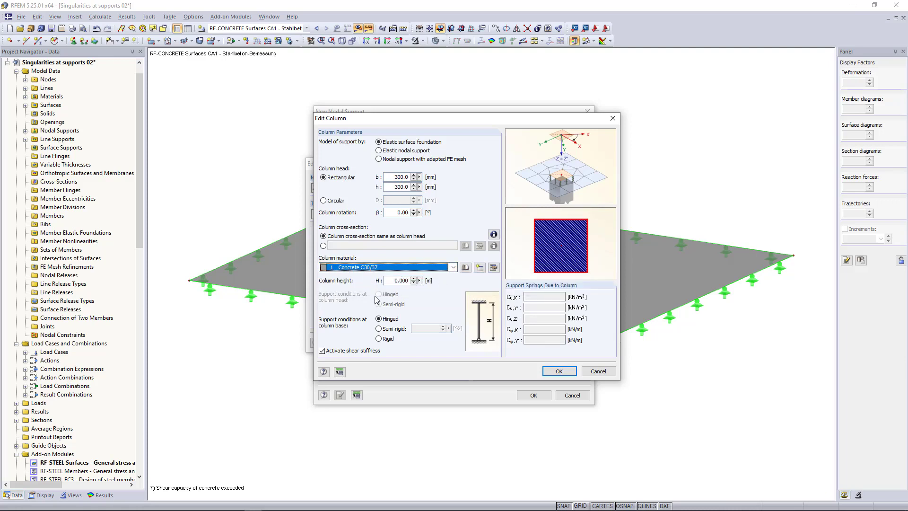
Step: Set the column height to 3 m with a hinged base and apply the new column support to node 29
click(400, 281)
double_click(400, 281)
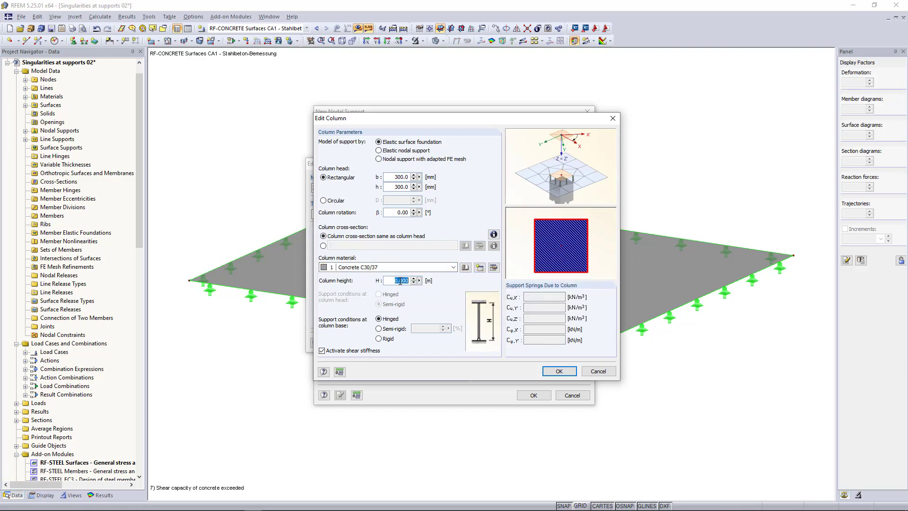
text(3)
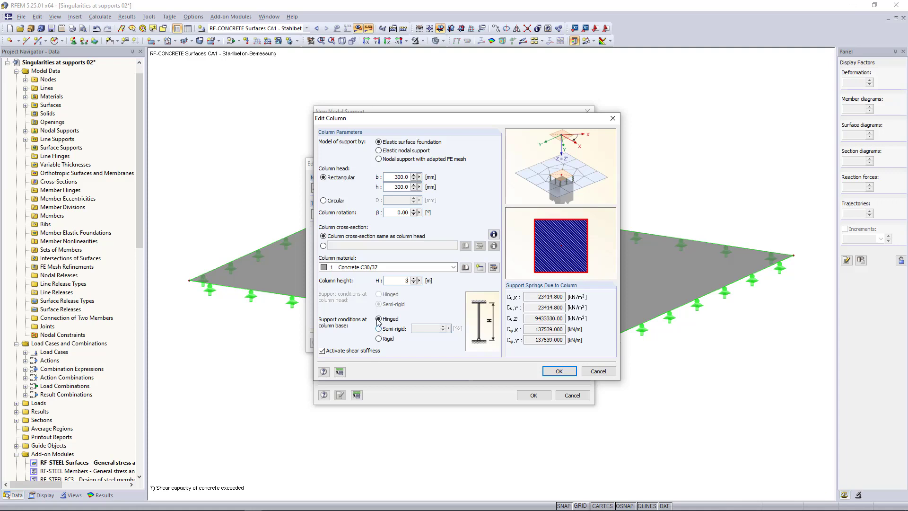
click(379, 339)
click(380, 319)
click(557, 372)
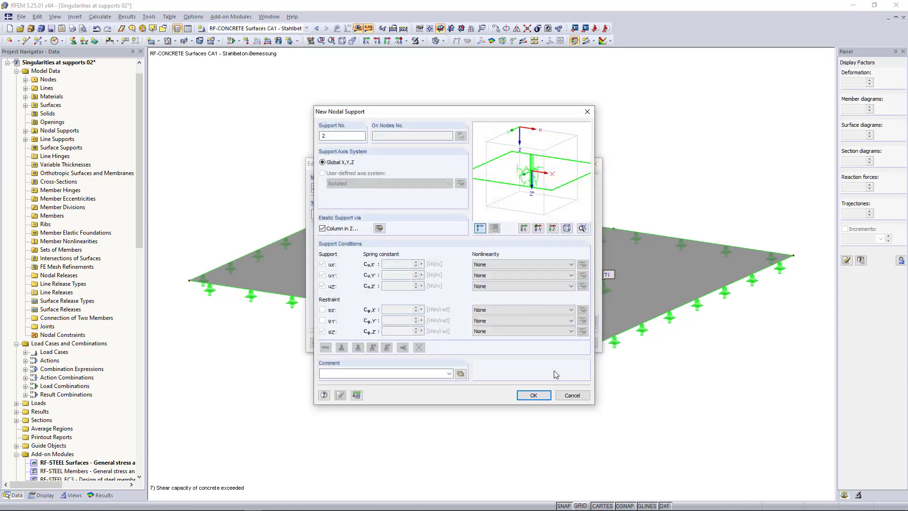
click(535, 395)
click(437, 280)
click(535, 344)
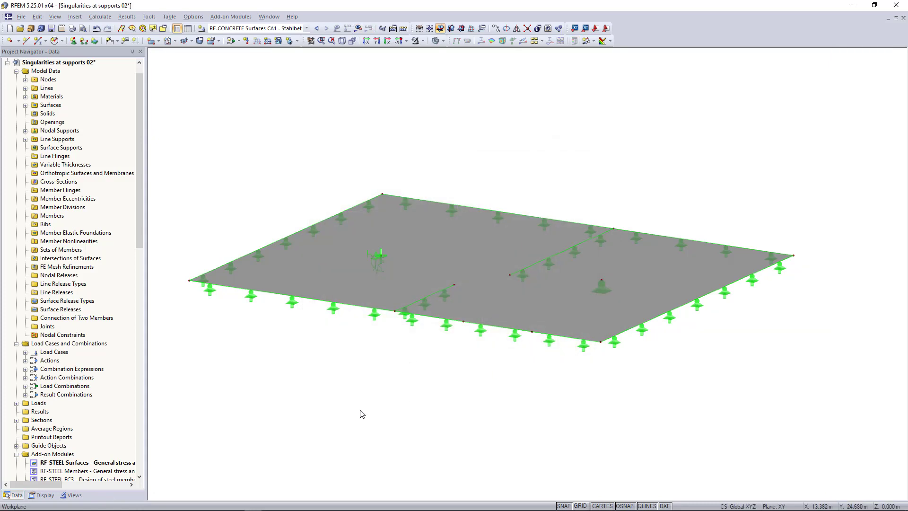
Step: Assign the column-based support type 2 to the nodal support at node 30
scroll(383, 253, up, 5)
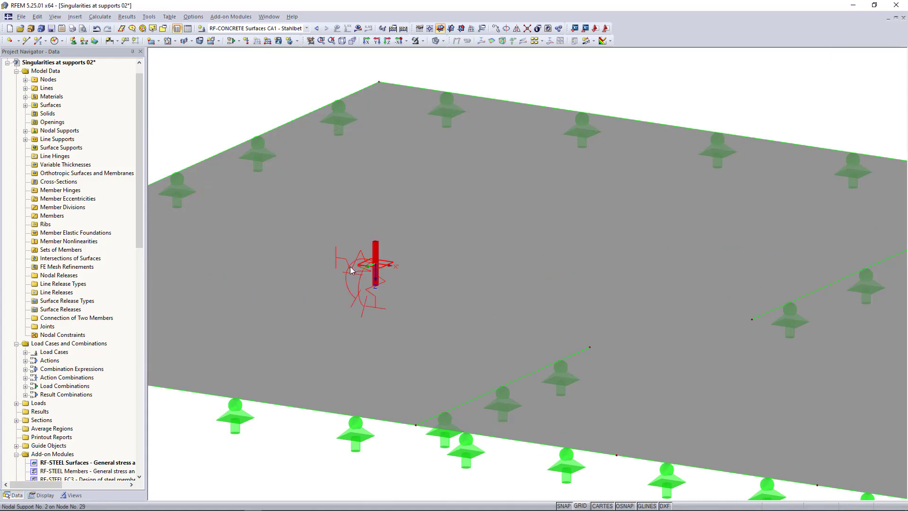
scroll(350, 270, down, 1)
scroll(350, 270, down, 3)
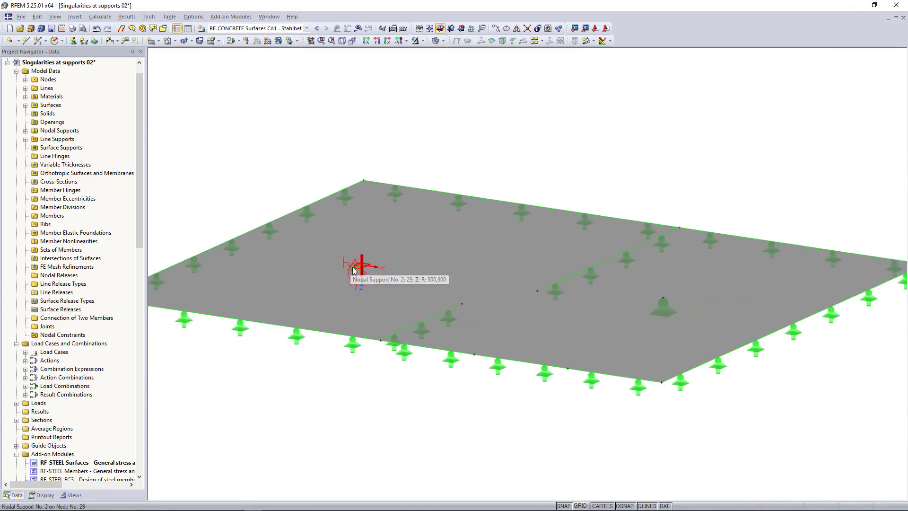
double_click(664, 309)
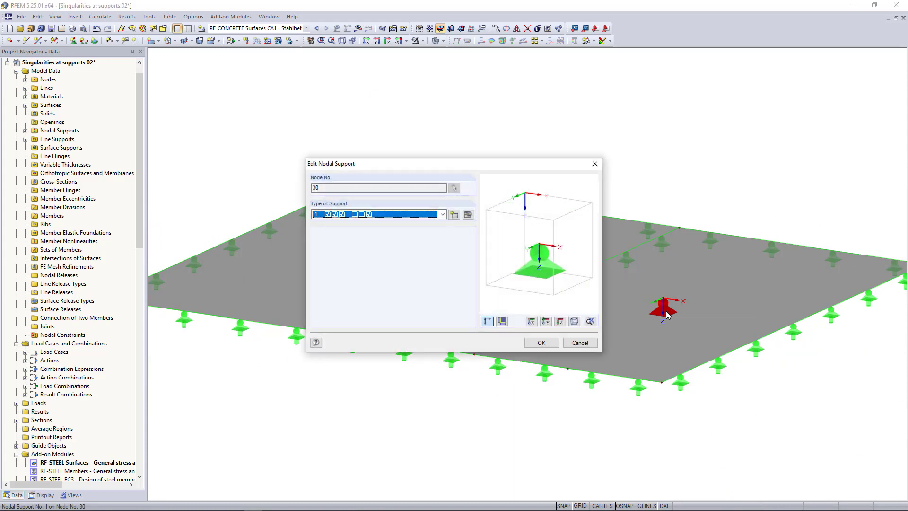
click(442, 214)
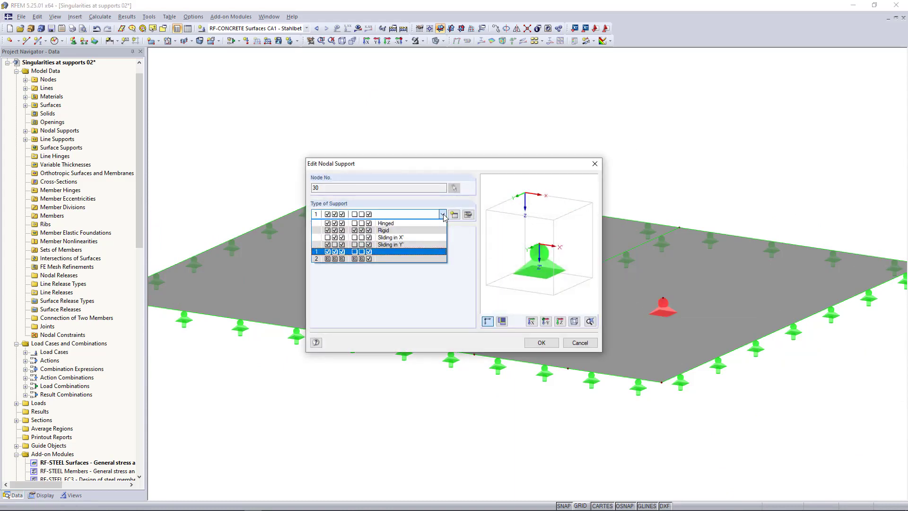
click(430, 261)
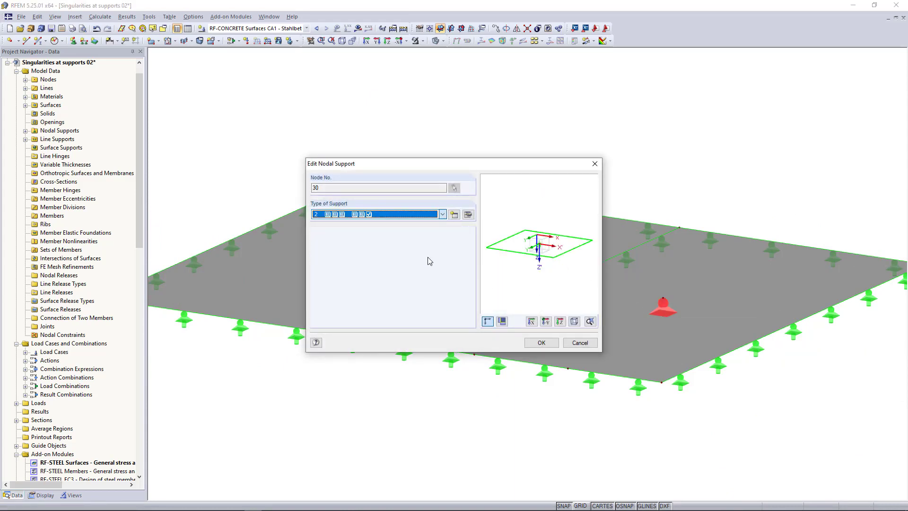
click(540, 343)
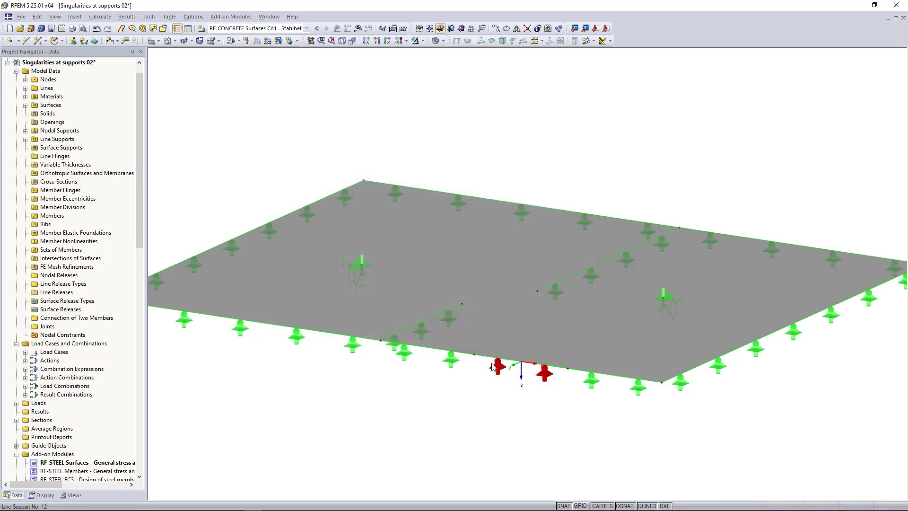
Step: Turn on the display of the columns beneath the nodal supports
middle_click(341, 379)
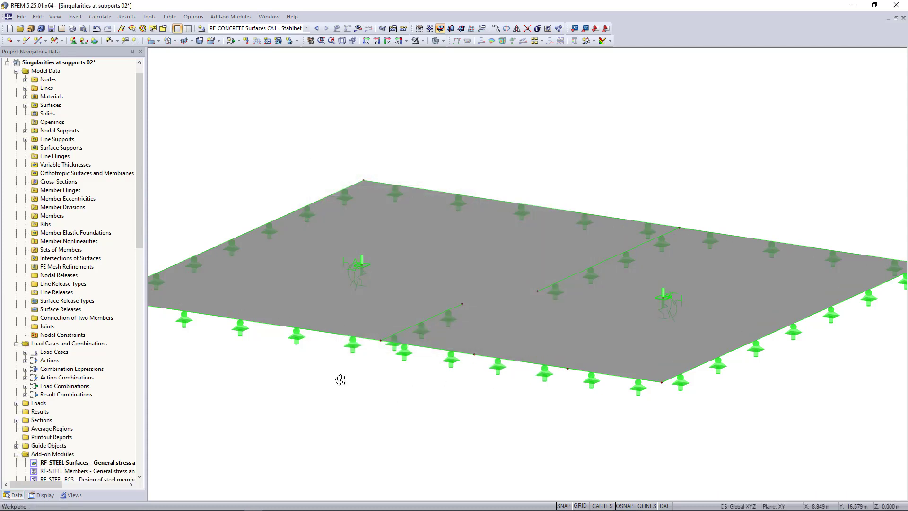
middle_click(342, 378)
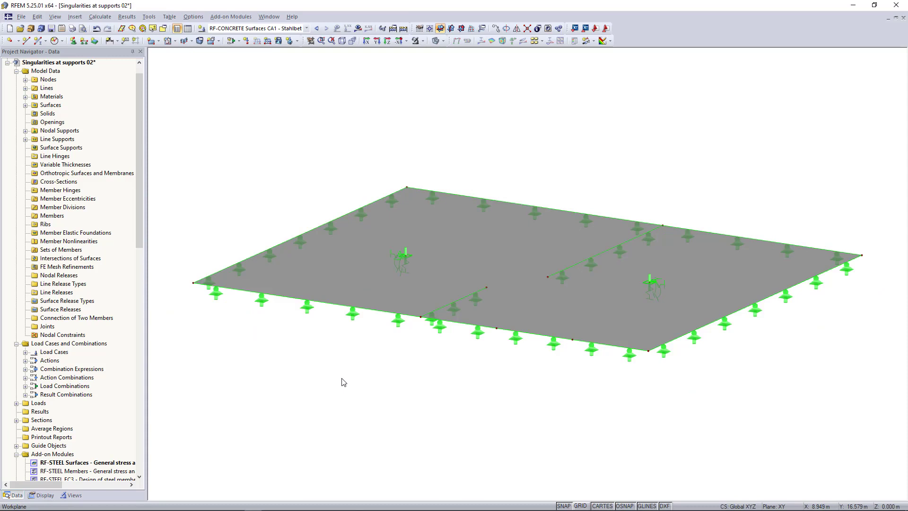
click(42, 495)
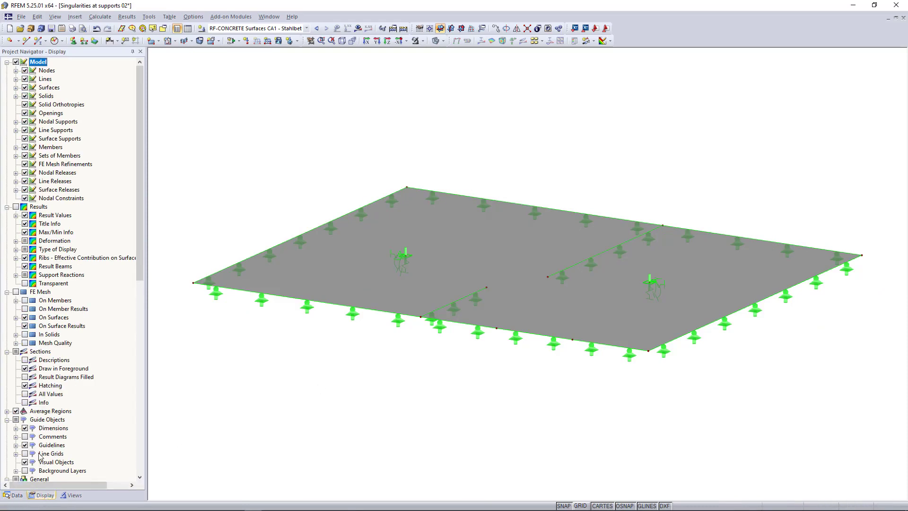
click(16, 121)
click(34, 138)
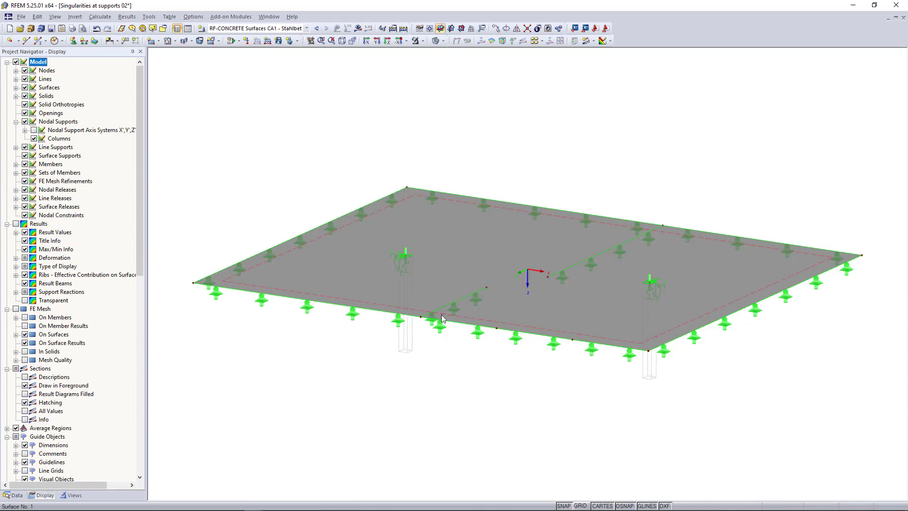
scroll(398, 334, down, 1)
scroll(436, 392, up, 1)
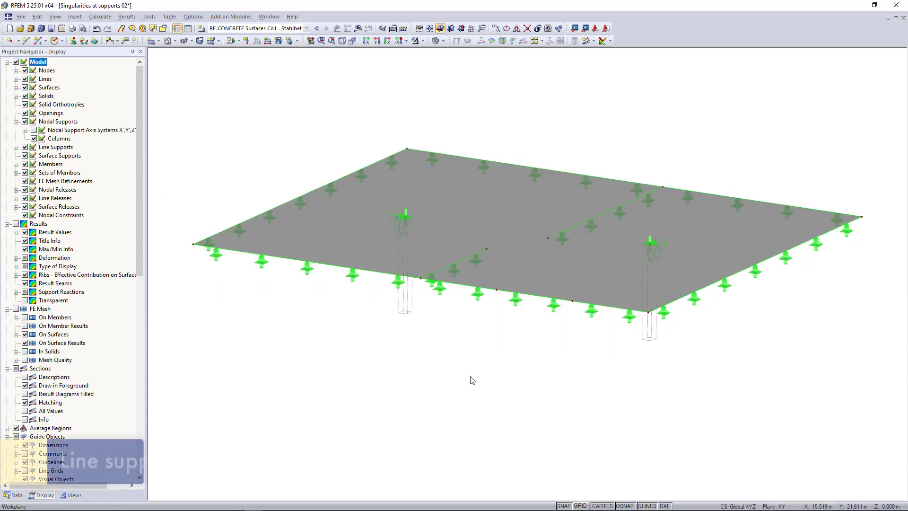
click(429, 356)
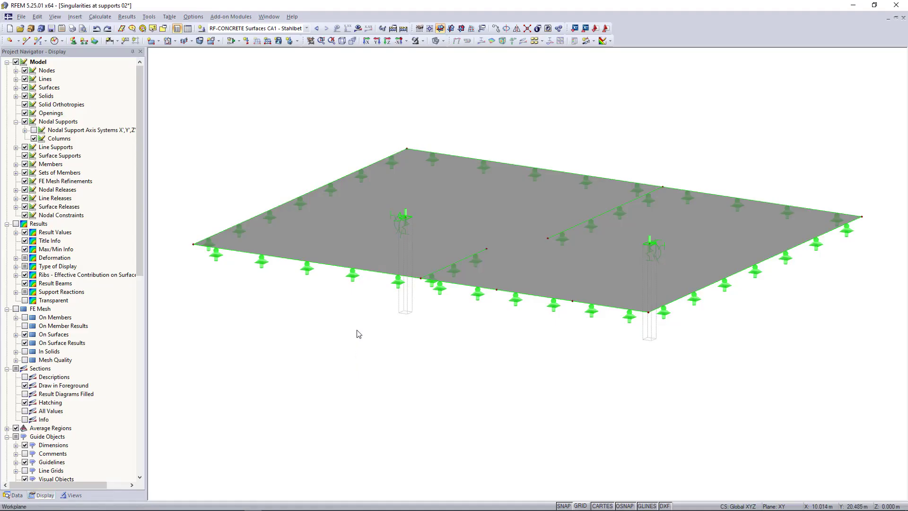
Step: Define the slab's line support type 1 as an elastic support via a wall in Z, 250 mm wide and 3.5 m high
double_click(354, 277)
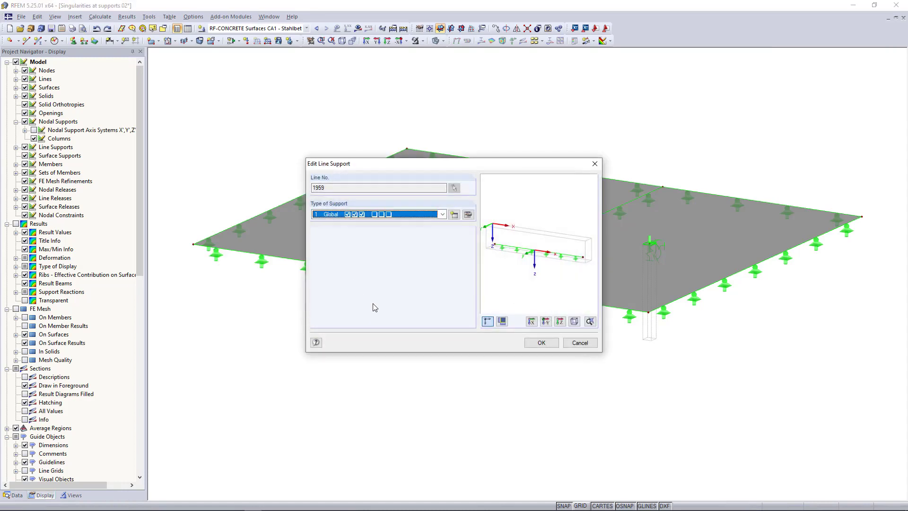
click(467, 214)
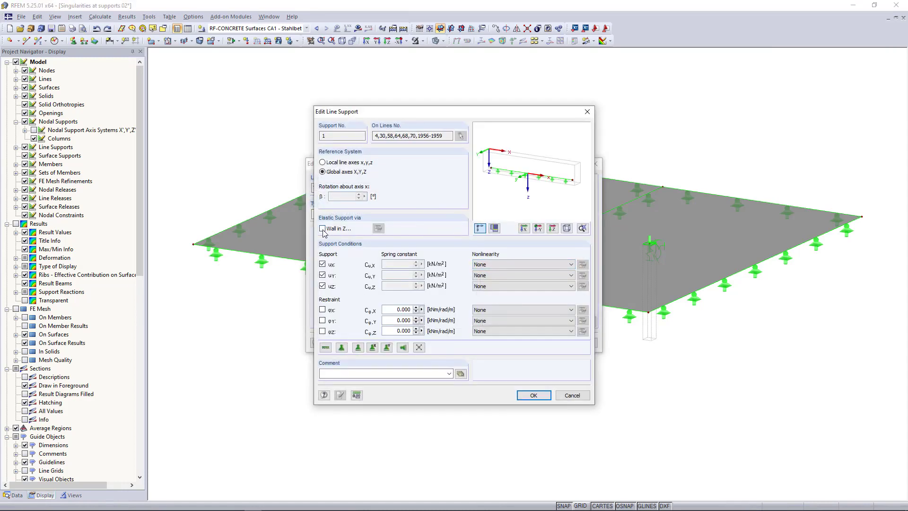
click(322, 228)
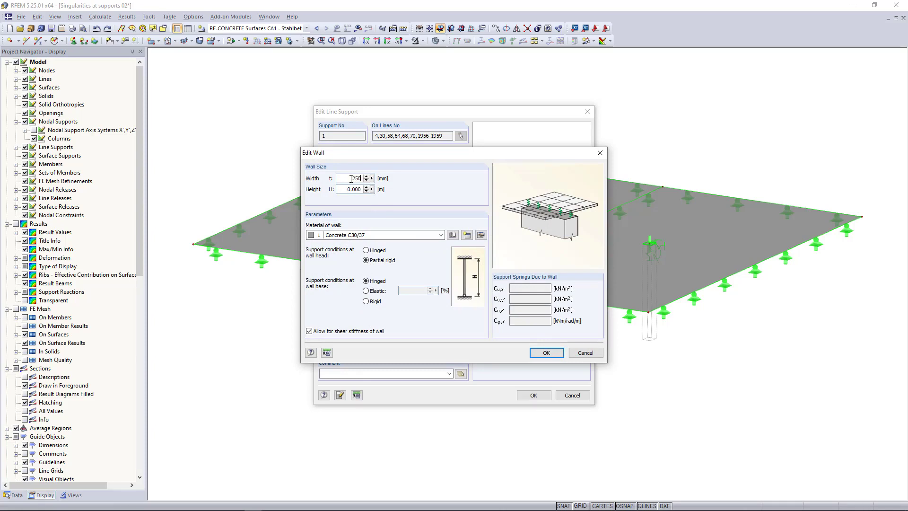
double_click(350, 188)
text(3,5)
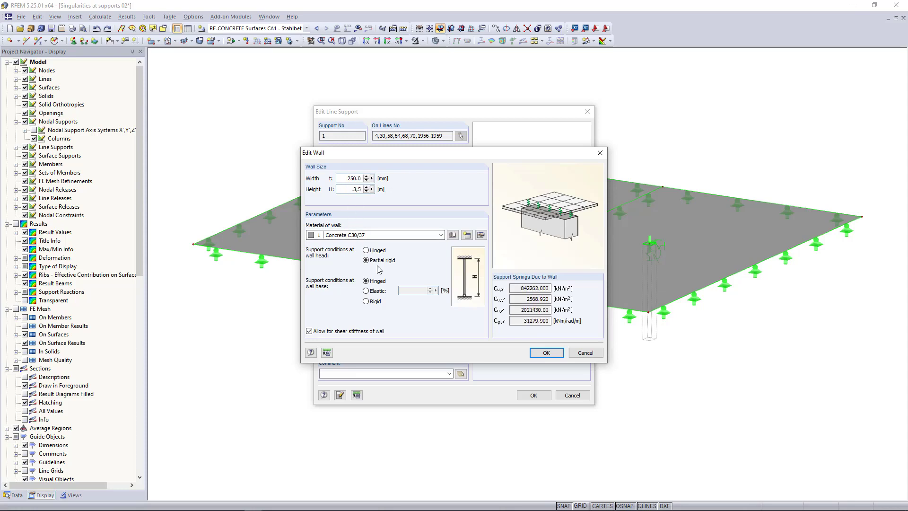
Step: Make the support condition at the wall head hinged and apply the wall-based support to the slab's supported lines
click(366, 250)
click(548, 355)
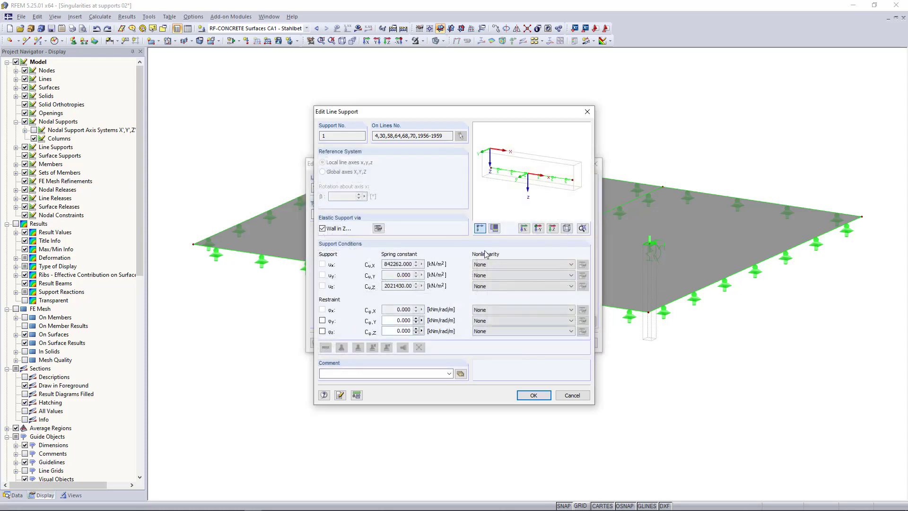
click(546, 392)
click(538, 347)
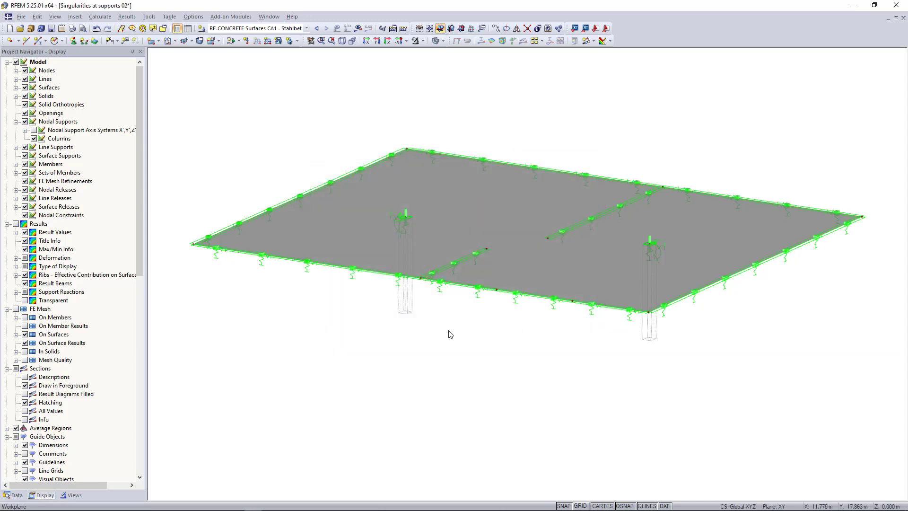
Step: Turn on the display of the walls beneath the line supports
click(16, 147)
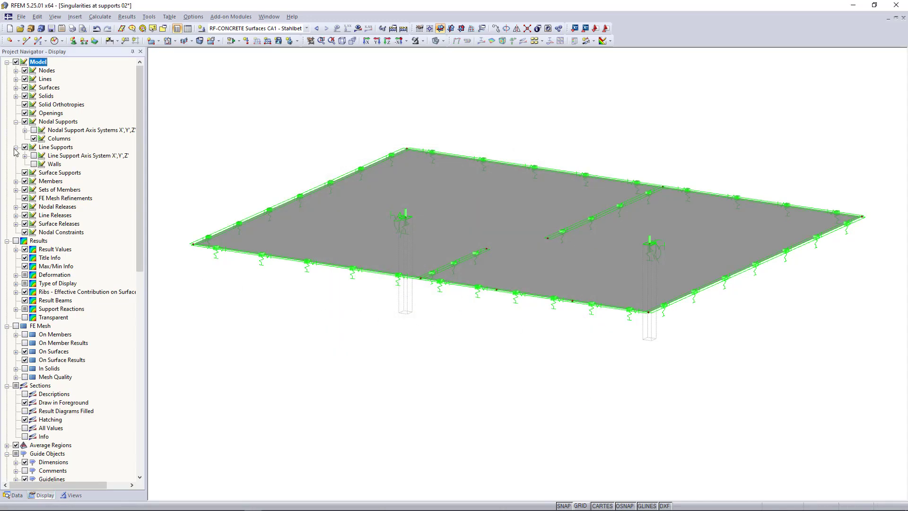
click(34, 164)
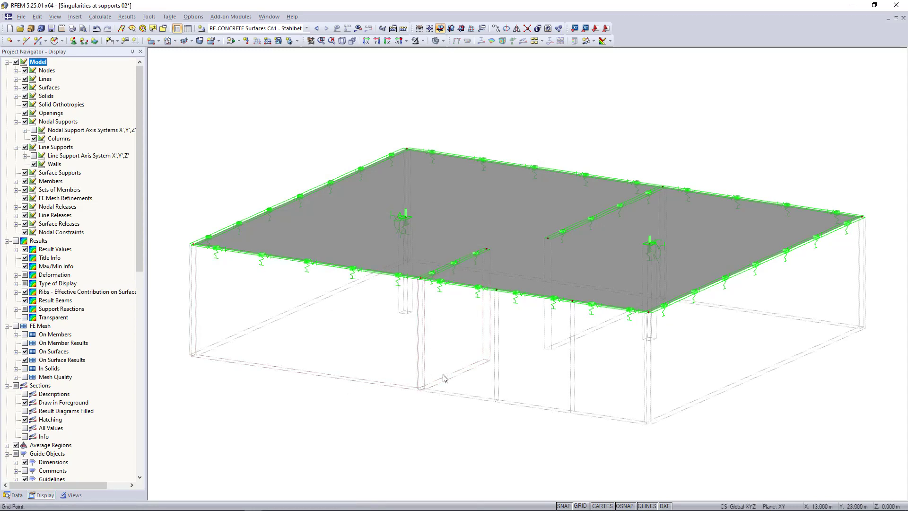
scroll(426, 387, down, 1)
scroll(401, 442, up, 1)
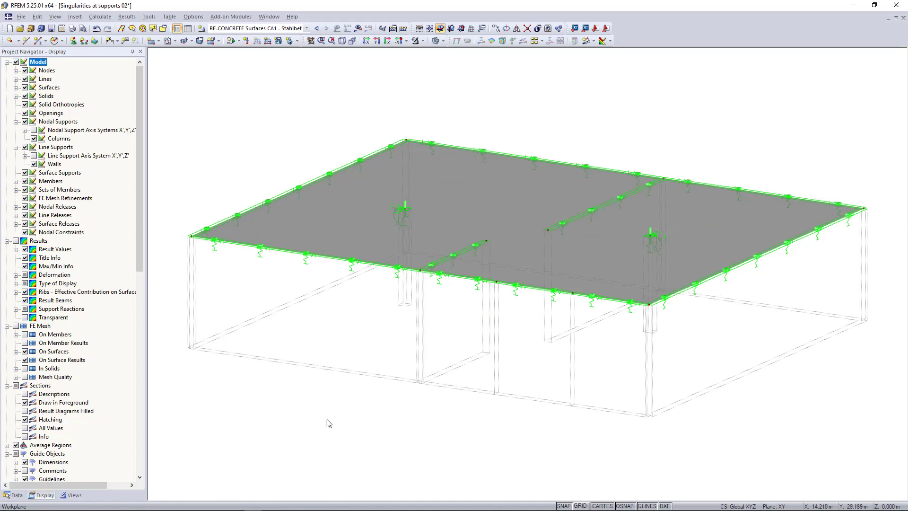
Step: Calculate the RF-CONCRETE Surfaces CA1 results and display the required top reinforcement as,1,-z as contours over the whole slab
click(403, 28)
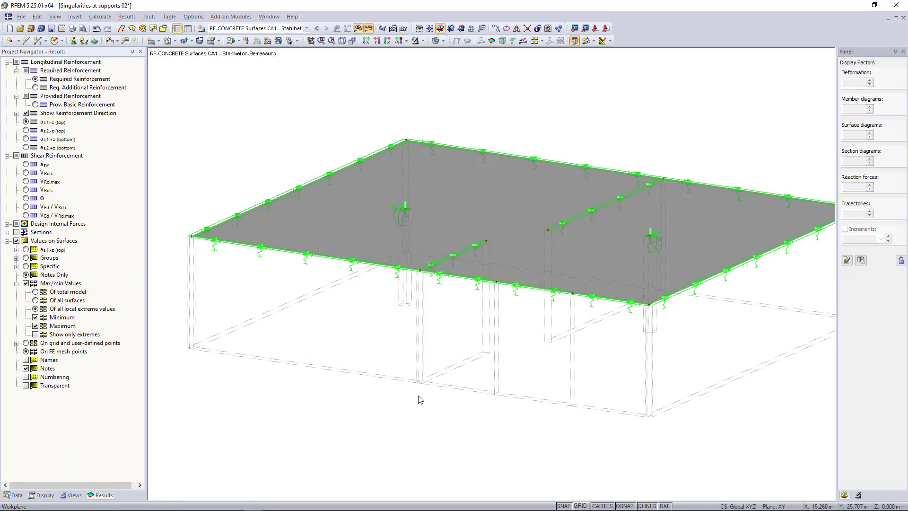
click(491, 41)
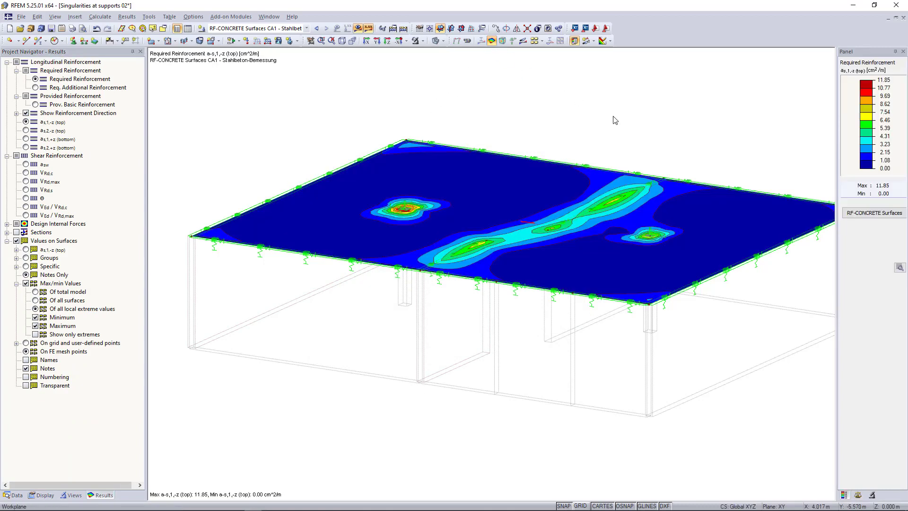
middle_click(612, 116)
middle_click(613, 115)
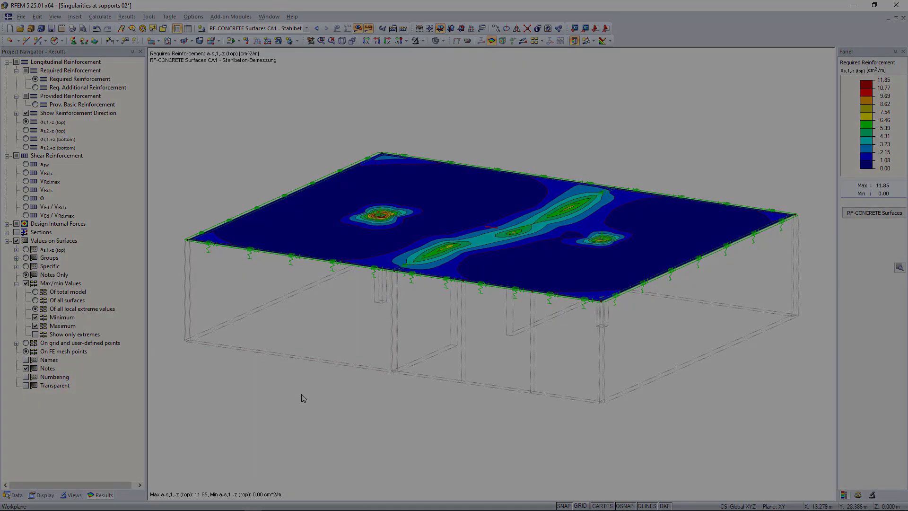